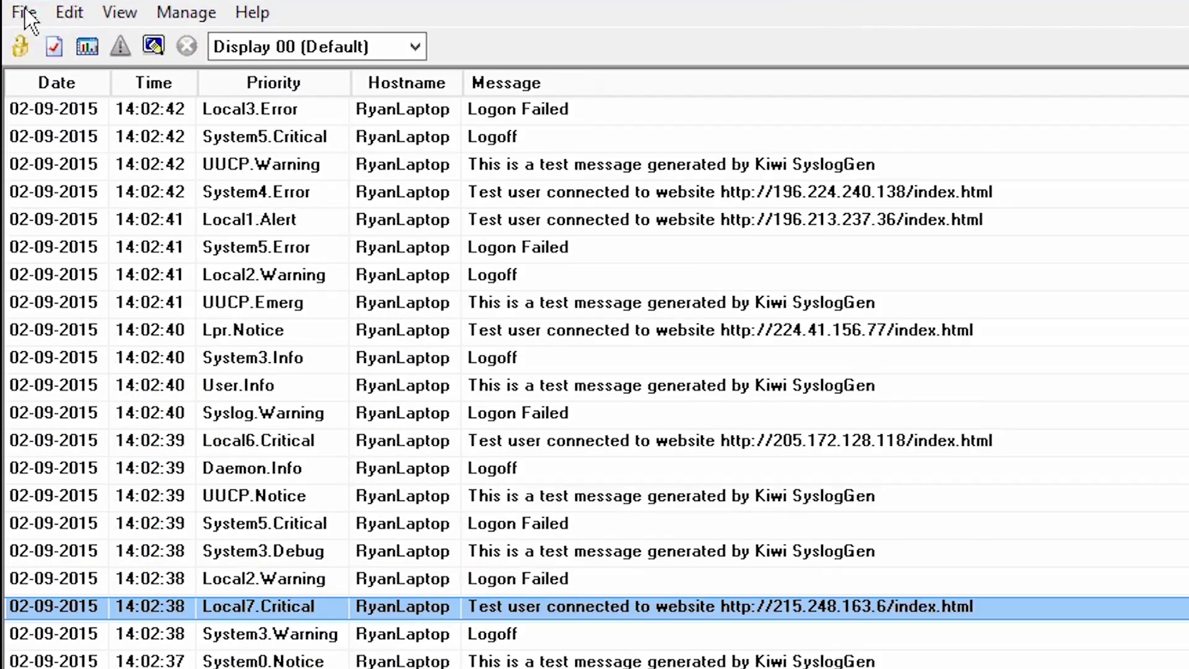
left_click(24, 12)
left_click(70, 43)
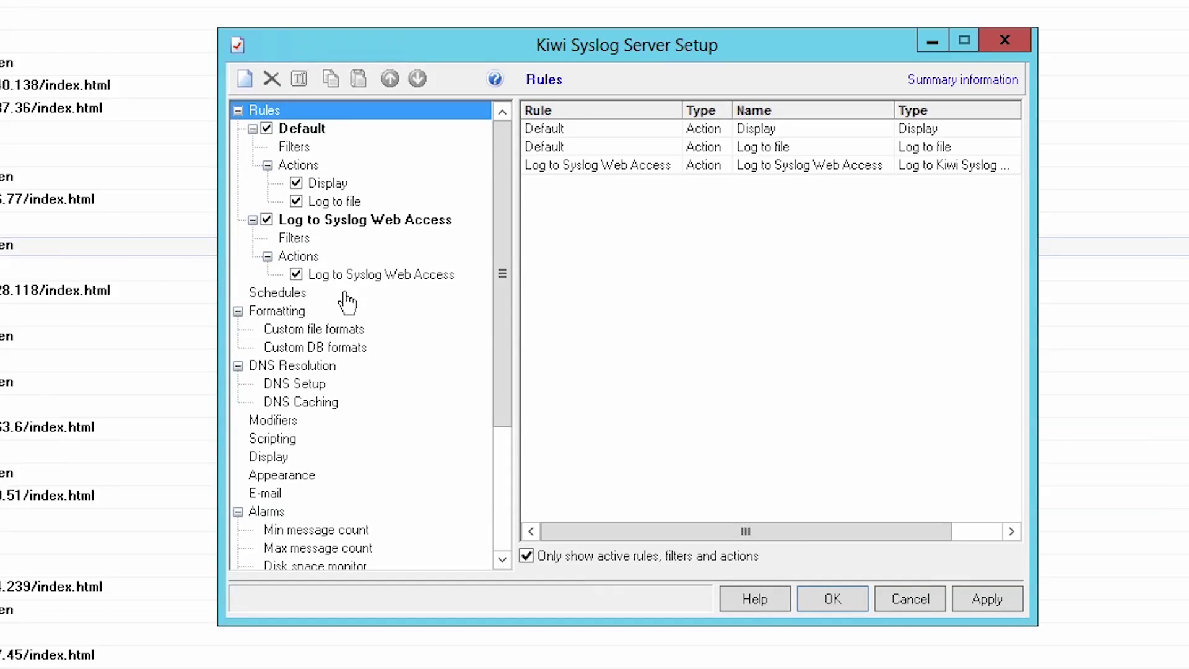
left_click(265, 493)
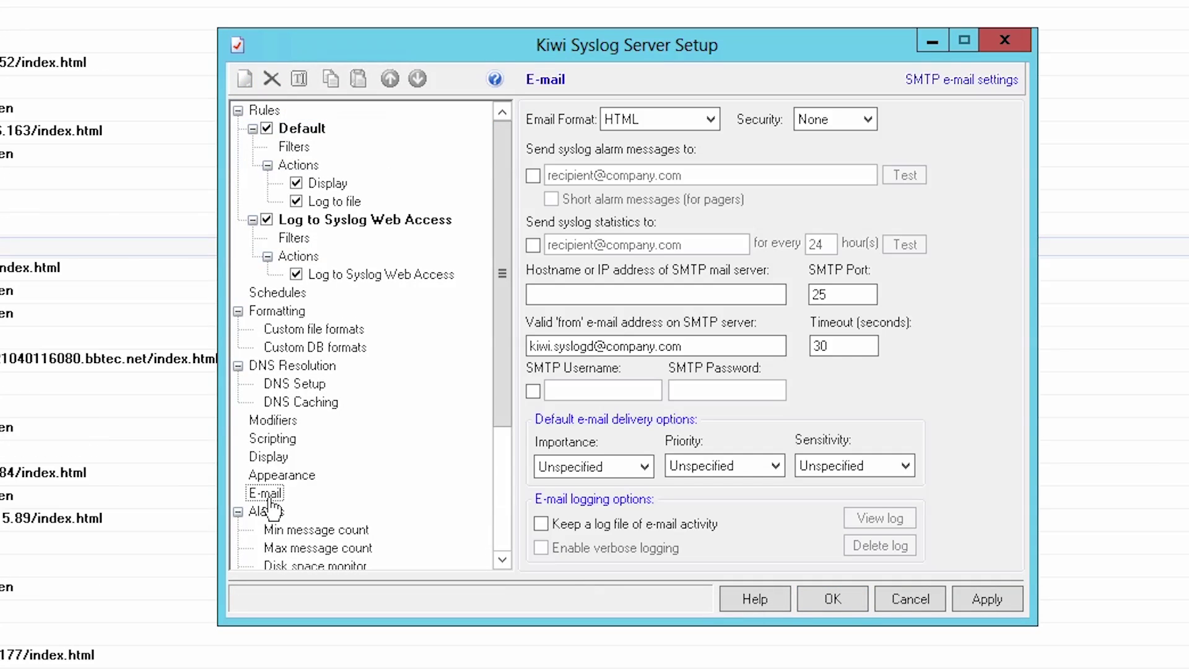
left_click(533, 176)
Enable SMTP authentication with username testuser and a password, checking the format and security options
right_click(589, 298)
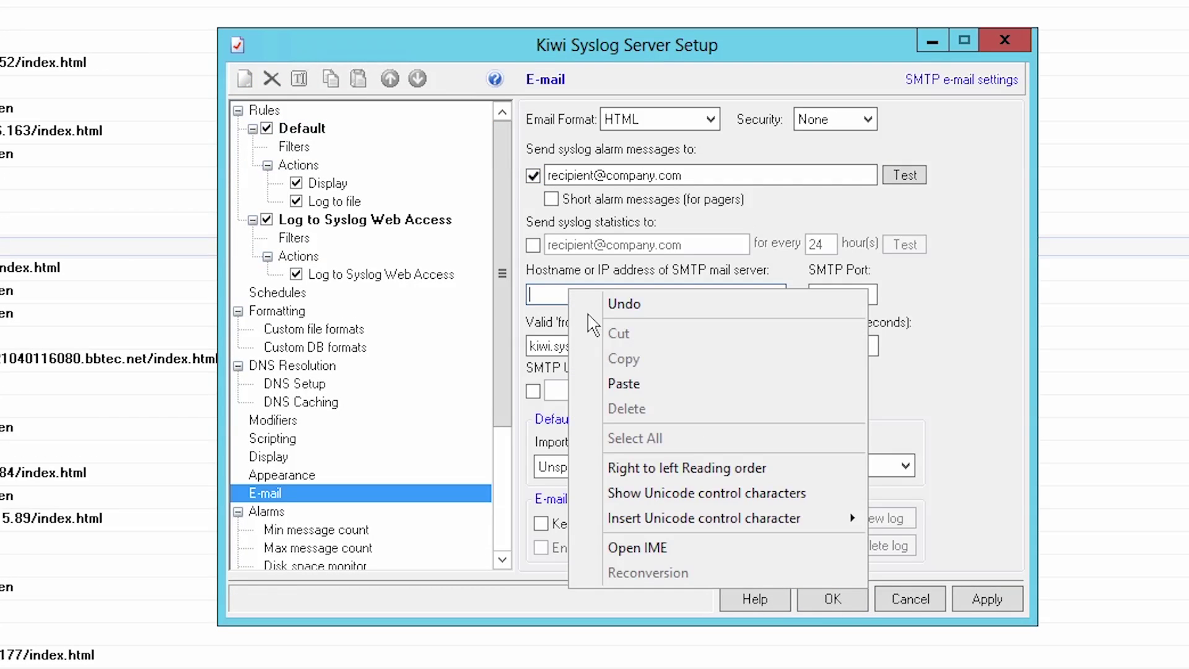
left_click(613, 382)
left_click(532, 392)
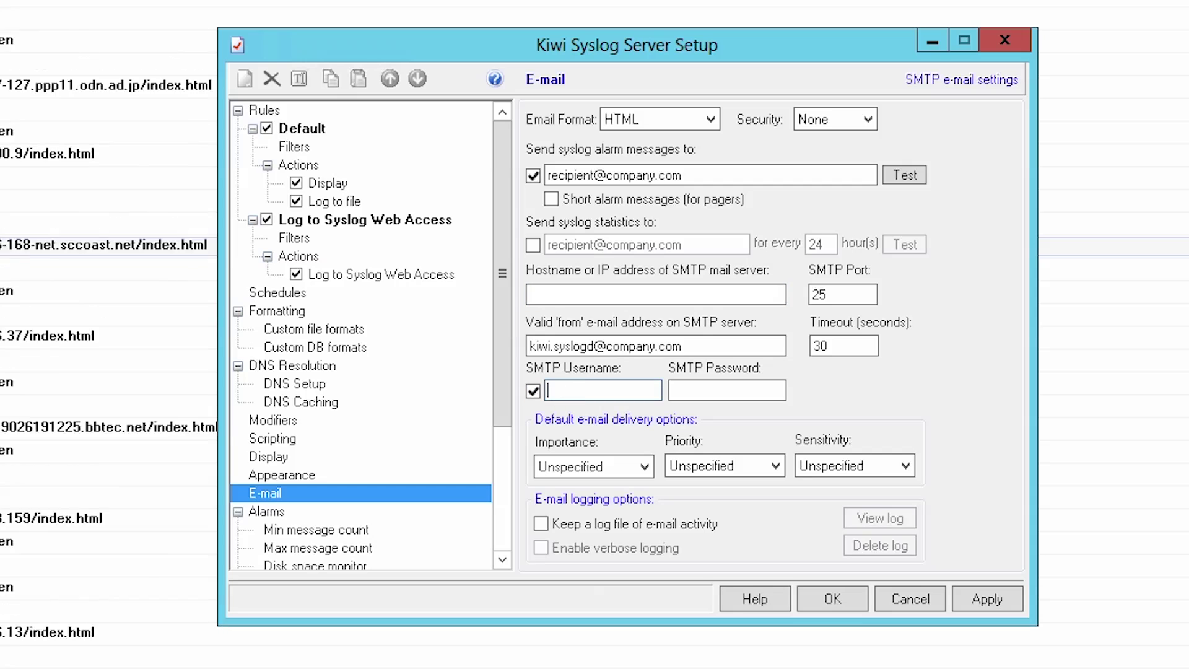
type("testuser")
key("Tab")
type("password")
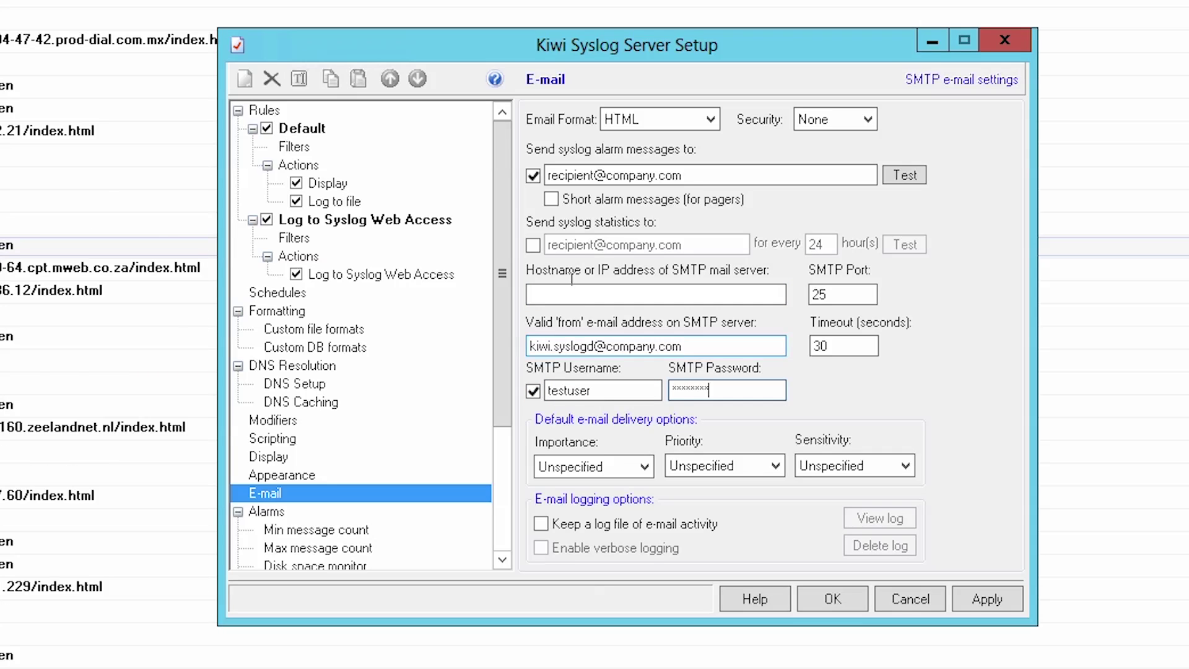
left_click(711, 119)
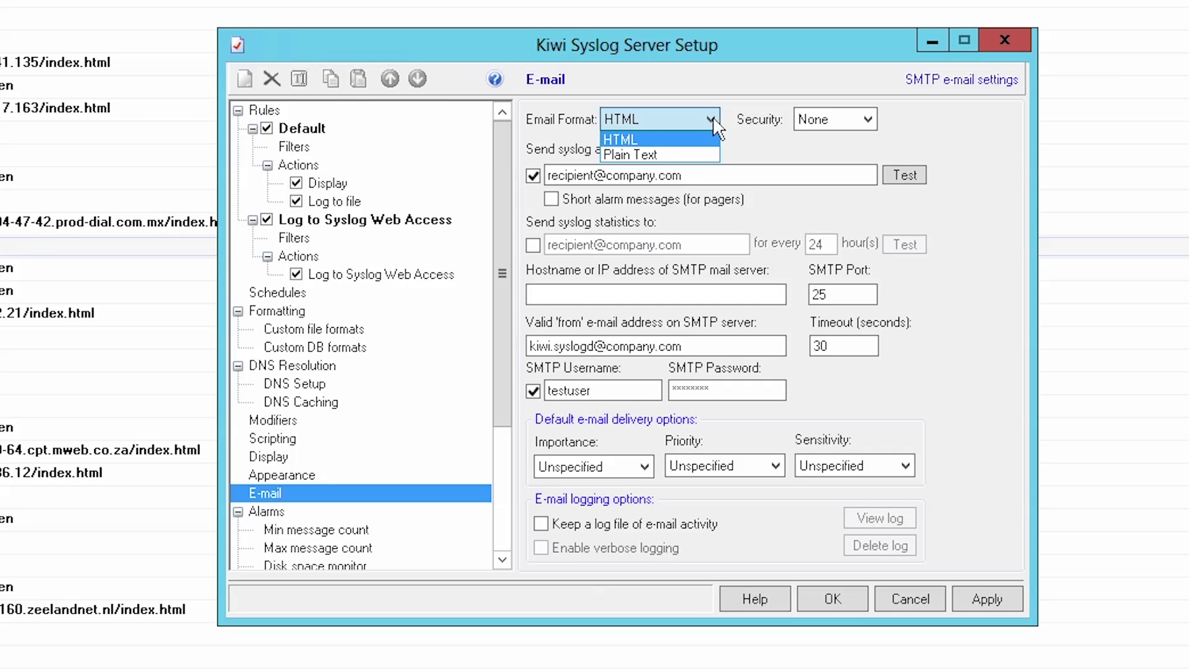
left_click(866, 119)
Create a rule named Failed Login alongside the Default and Web Access rules
left_click(268, 115)
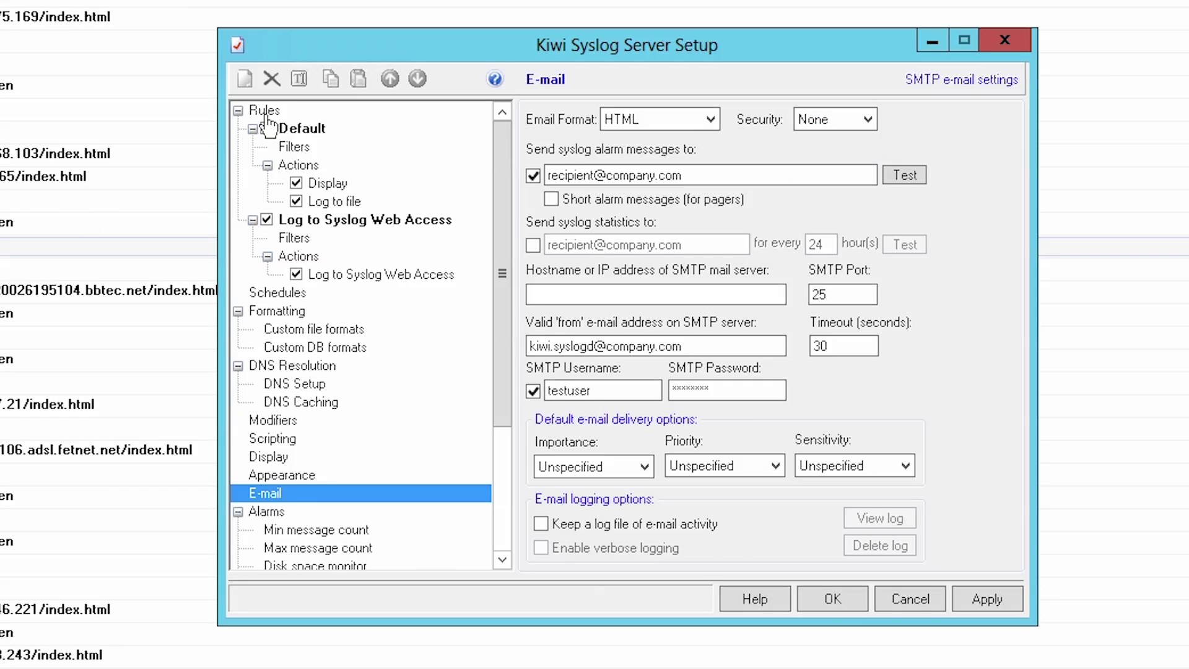
right_click(265, 110)
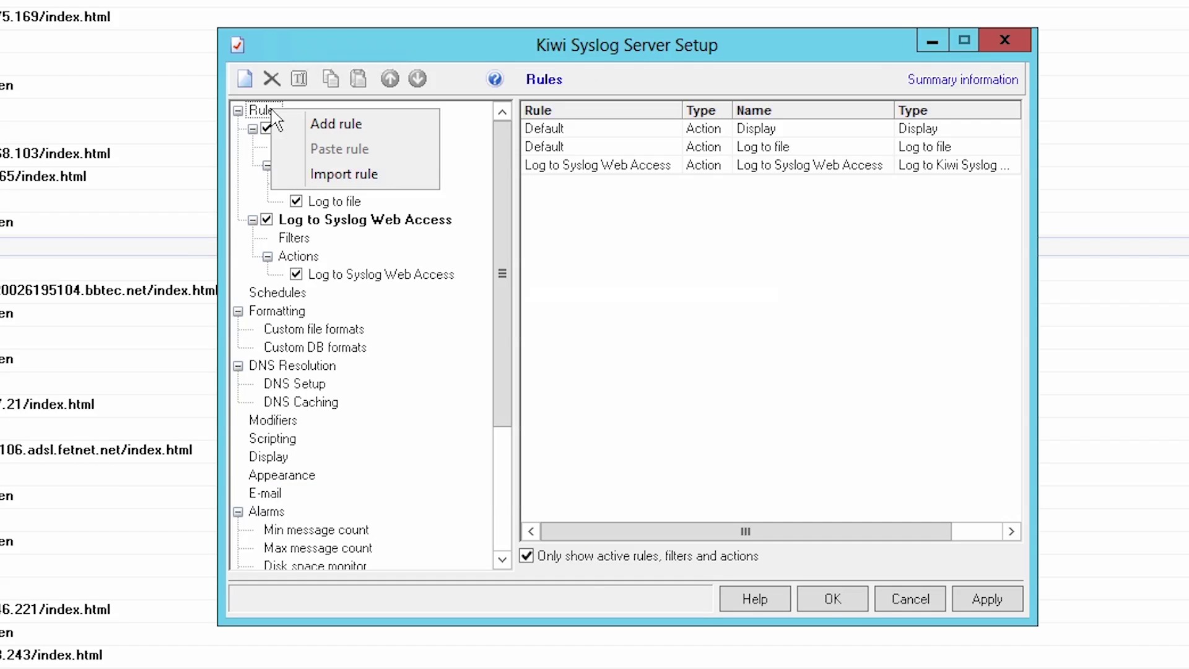
left_click(337, 125)
type("Failed Login")
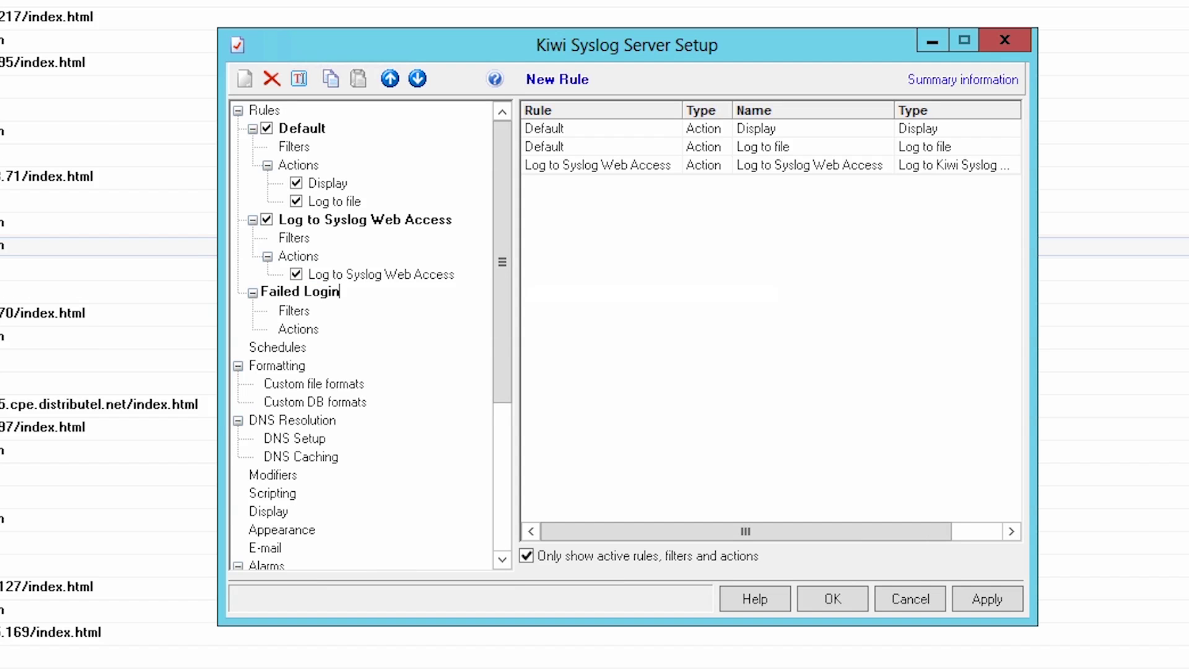
right_click(293, 311)
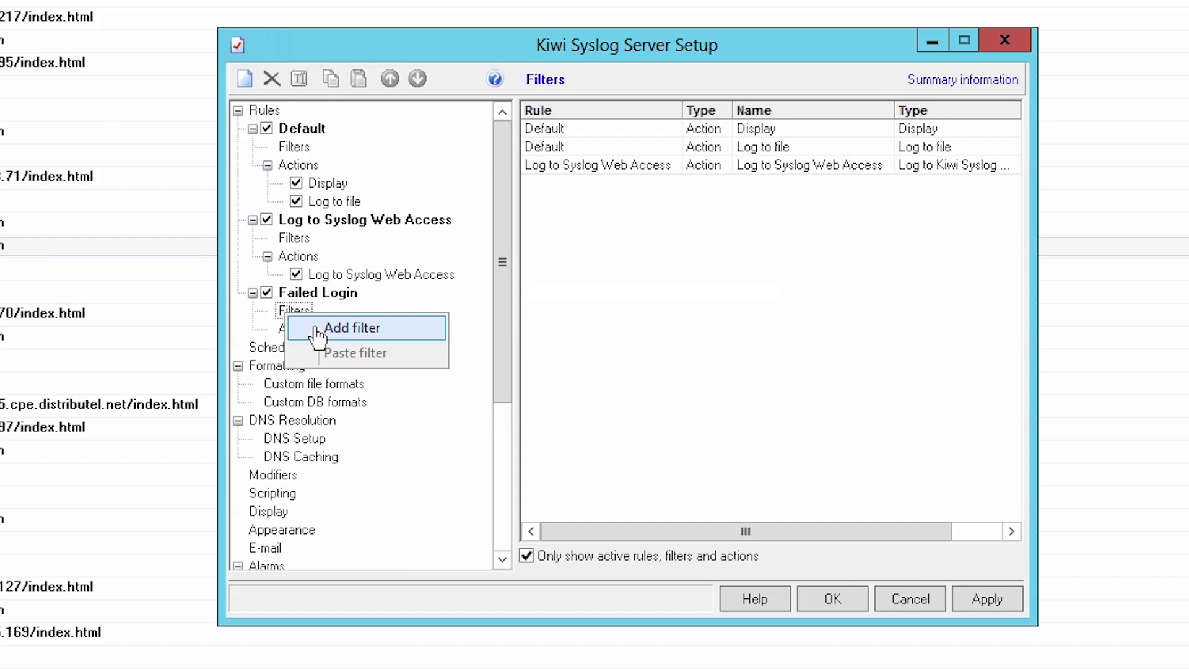
Create a Login Failure filter on Message text, Simple type, including 'Login Failed'
left_click(332, 327)
type("Login Failure")
left_click(644, 80)
left_click(609, 159)
left_click(941, 79)
left_click(896, 98)
left_click(725, 146)
type("\"Login Failed'")
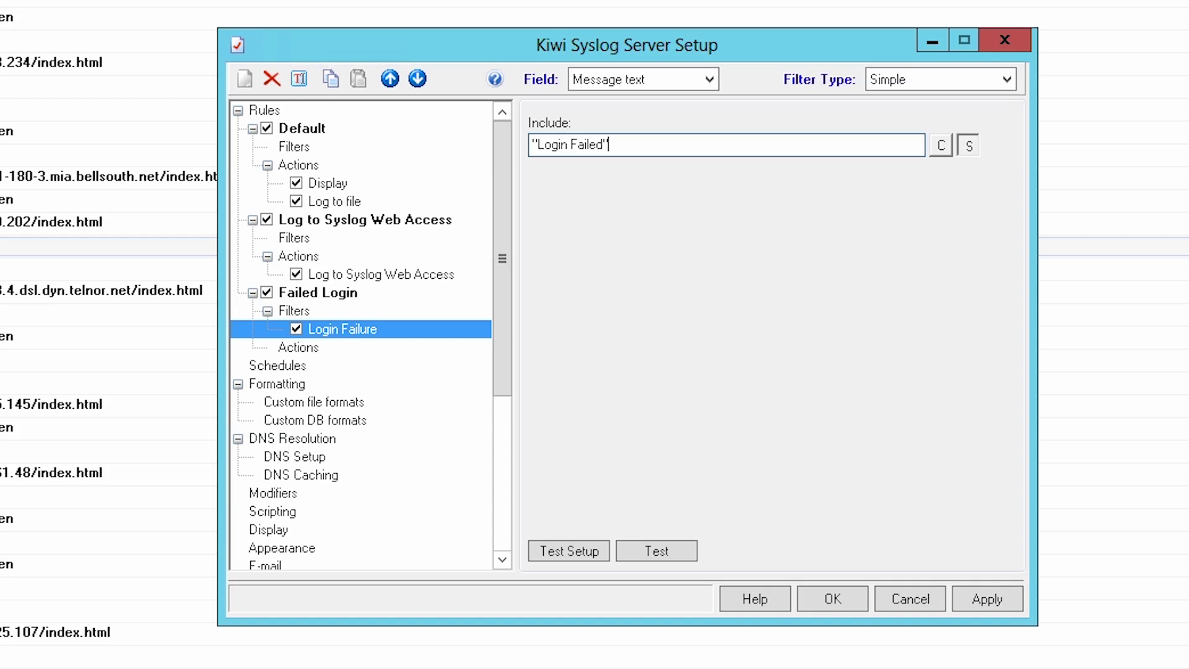
right_click(294, 311)
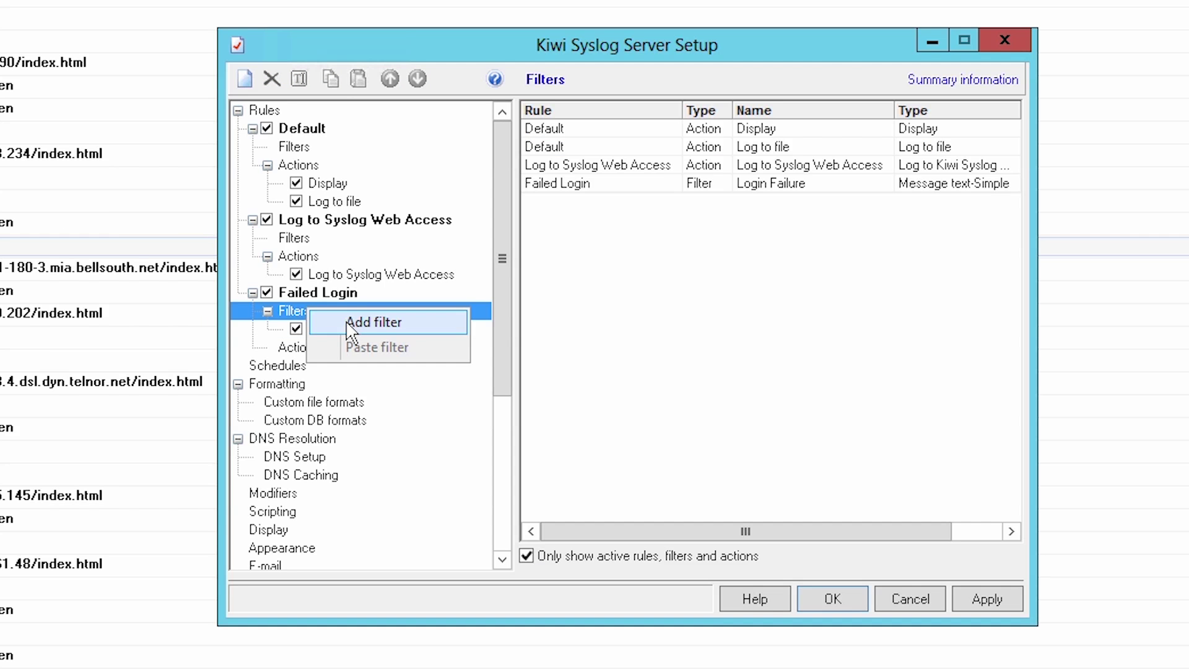
Add an Interval time-interval filter on Flags/Counters that fires once, then waits 15 minutes
left_click(373, 323)
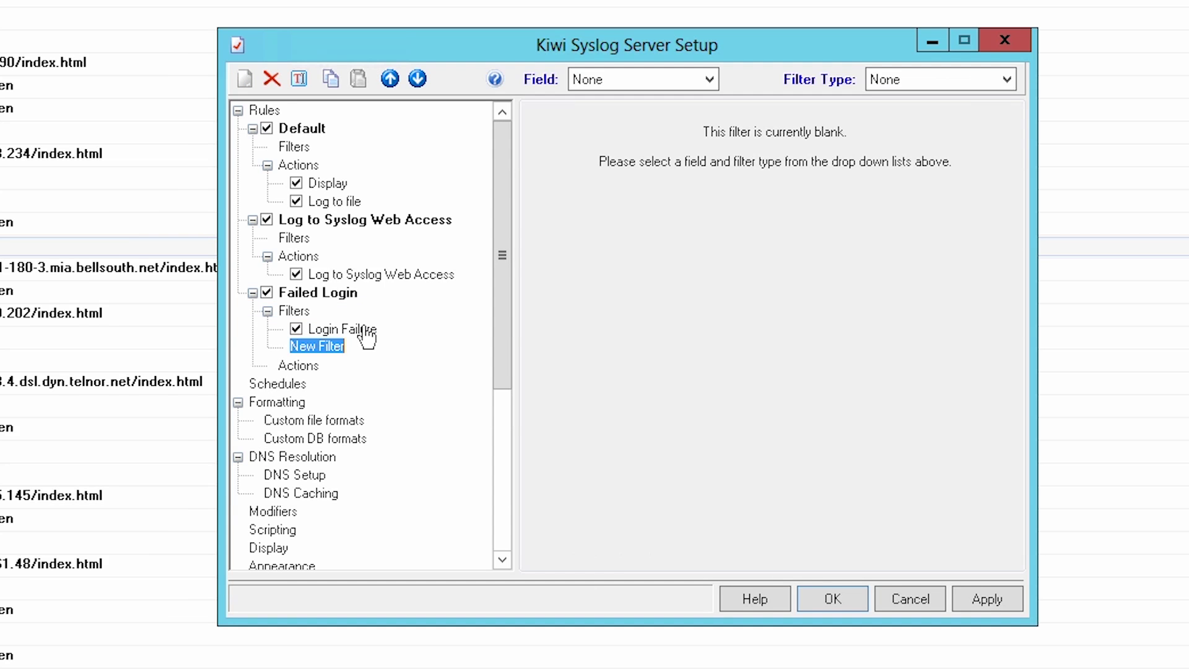
type("Interval")
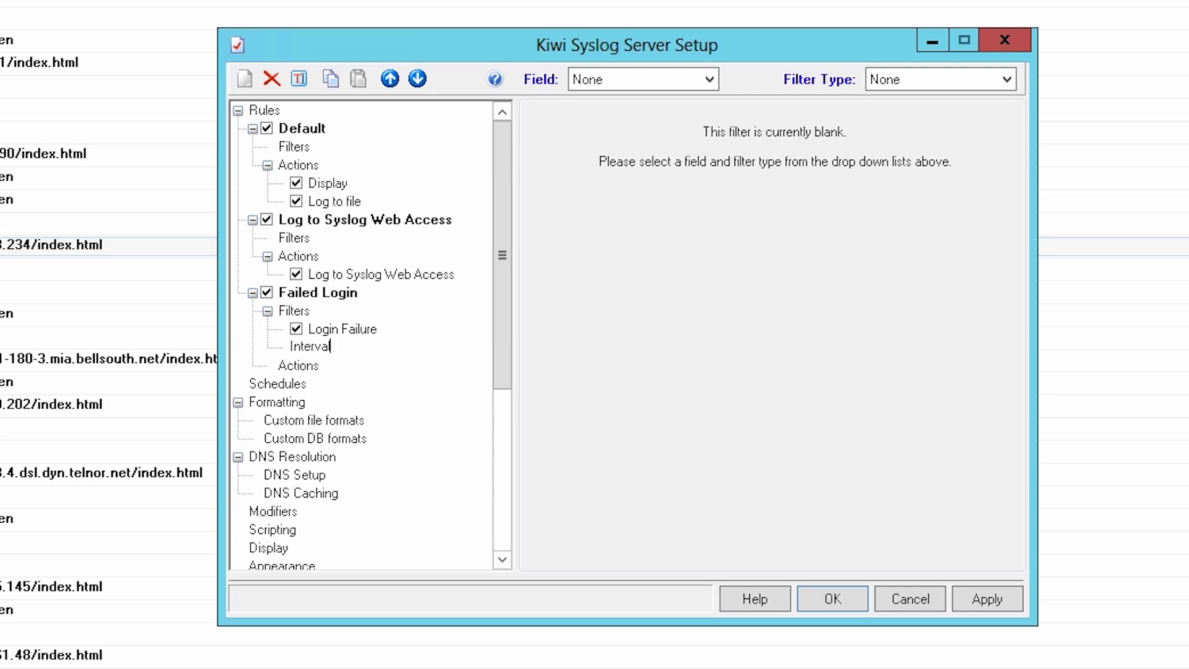
left_click(703, 80)
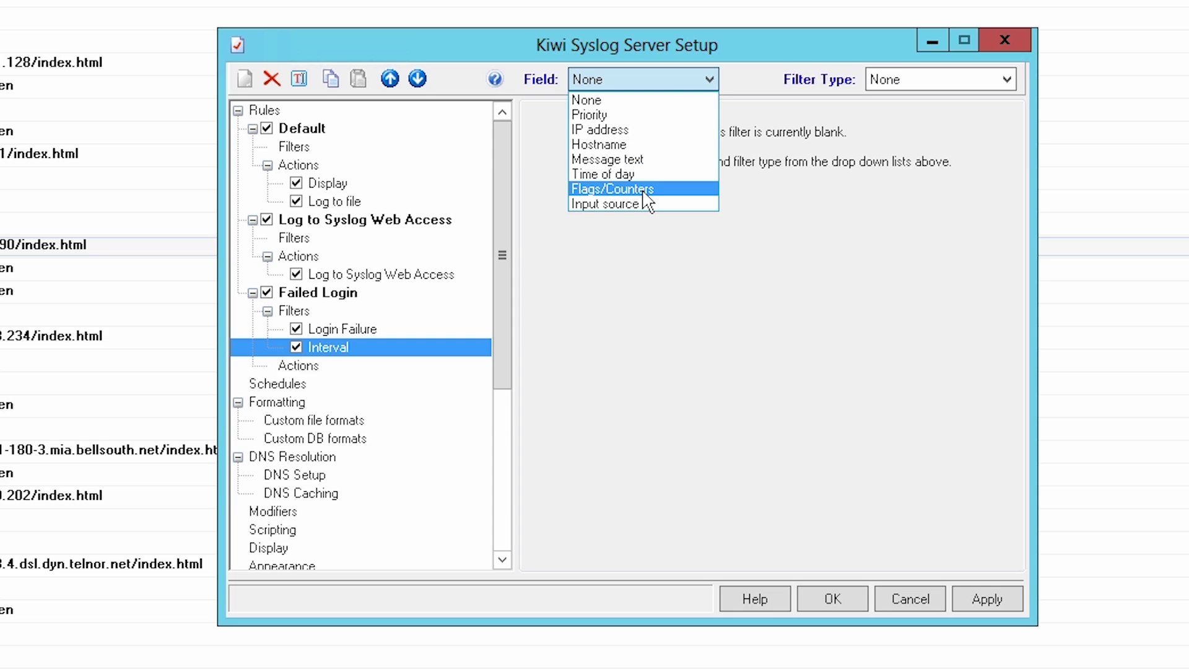
left_click(614, 189)
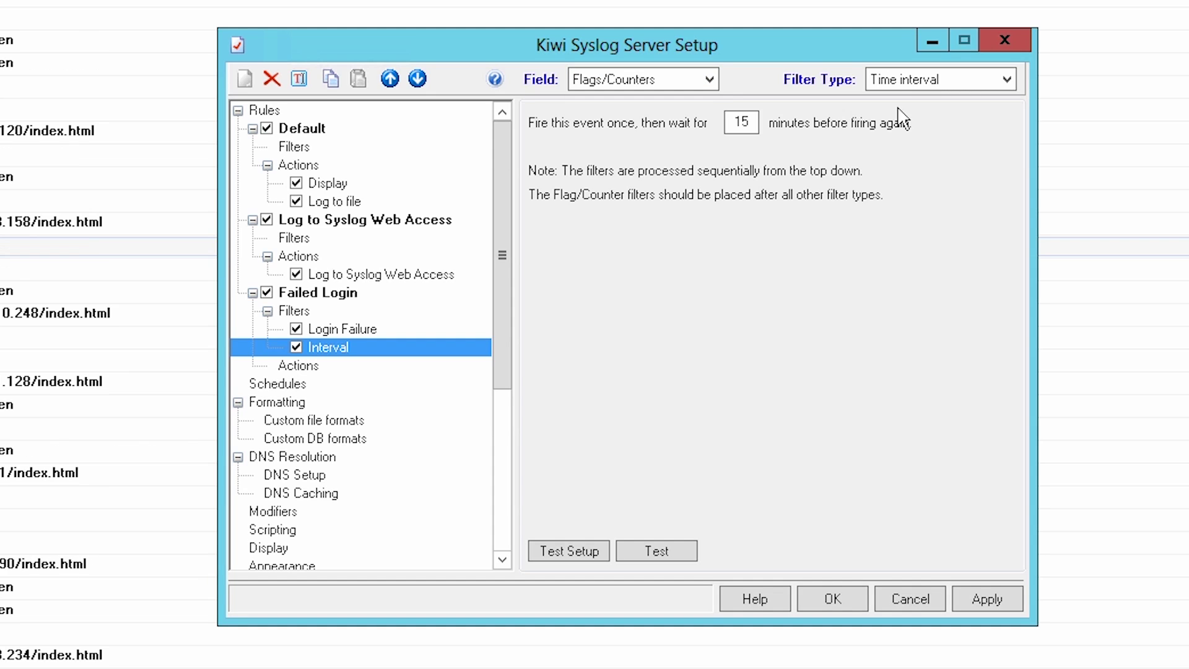
right_click(298, 366)
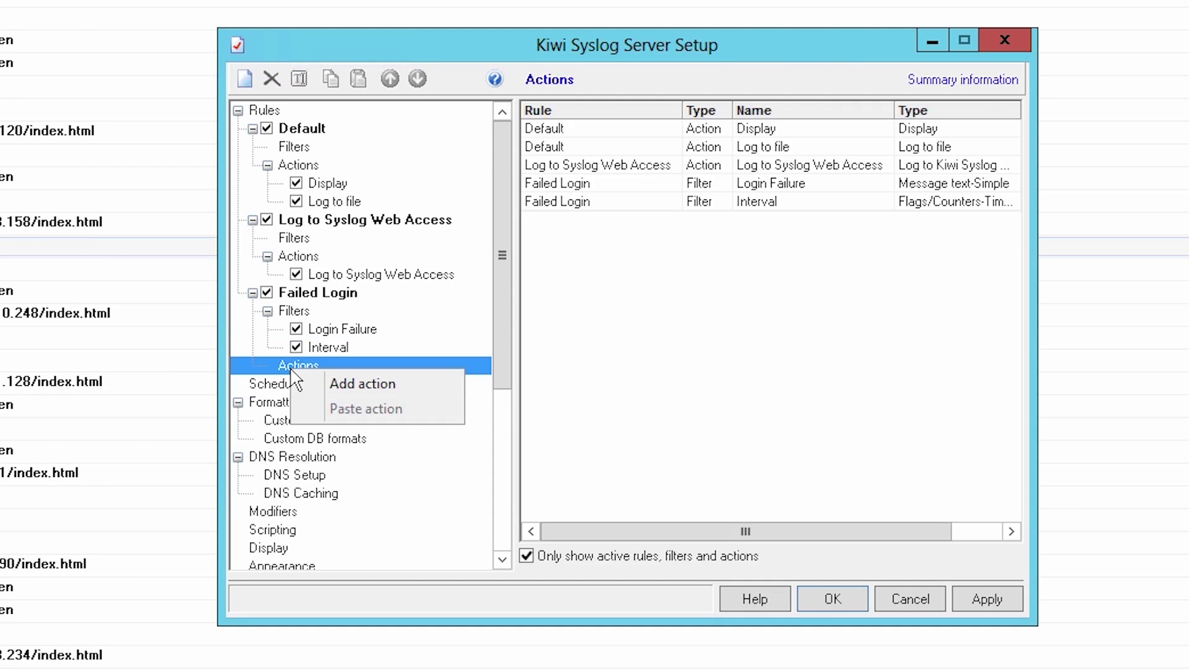
Create a Send email action on Failed Login with Action set to E-mail message
left_click(362, 383)
type("Send email")
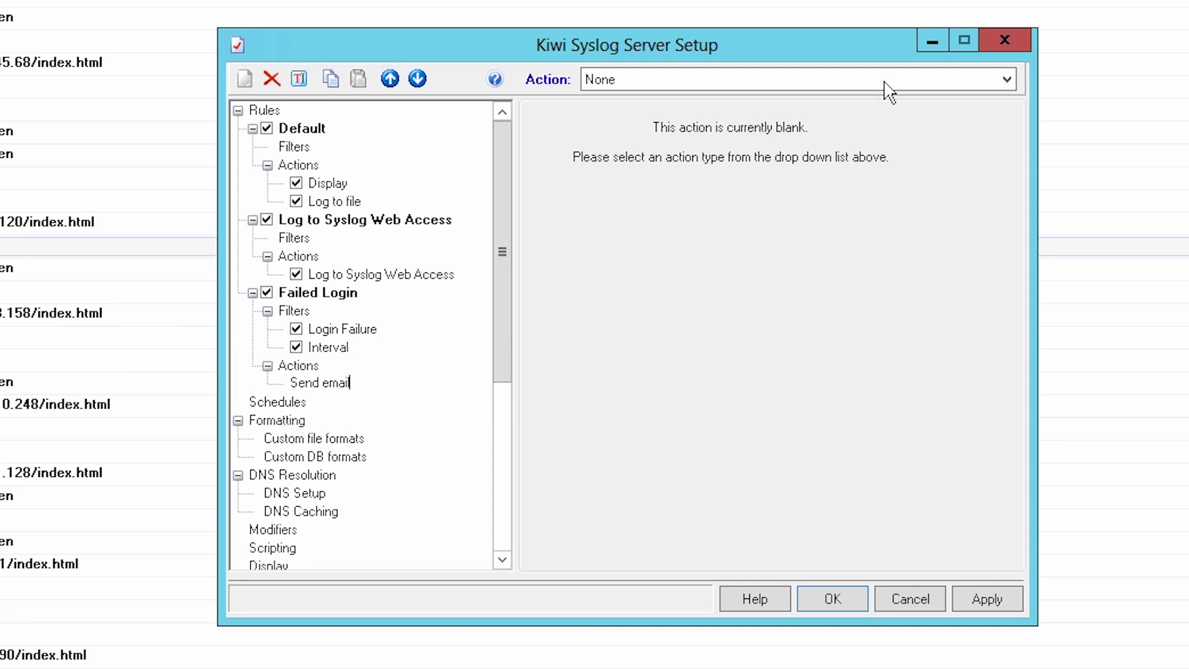
left_click(883, 79)
left_click(626, 188)
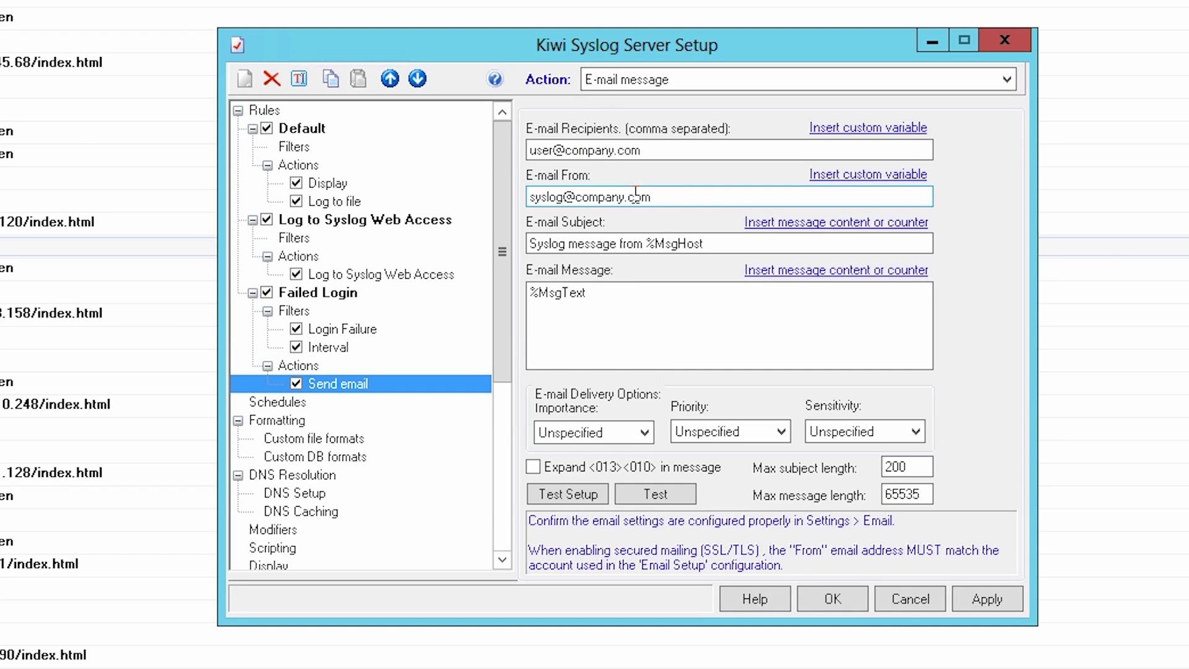